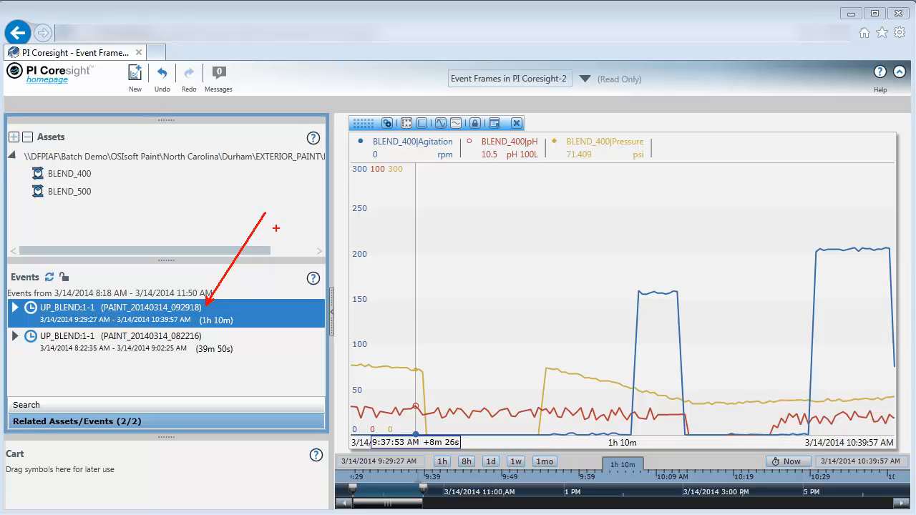
Browse to BLEND_500's Process Parameters attributes in the search pane.
left_click_drag(424, 151, 455, 150)
left_click_drag(530, 152, 549, 149)
left_click_drag(633, 153, 663, 152)
left_click_drag(563, 154, 602, 153)
left_click_drag(478, 151, 525, 150)
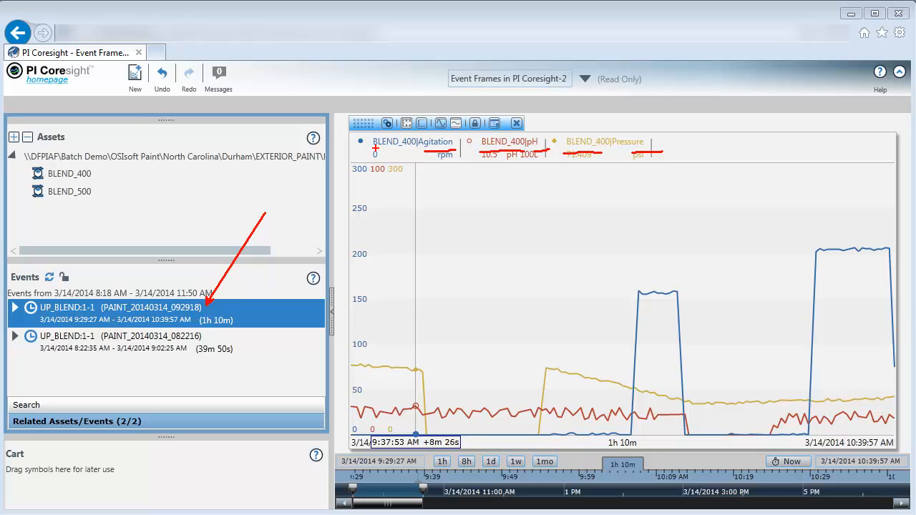
left_click_drag(375, 149, 415, 151)
left_click_drag(67, 405, 125, 362)
key("Escape")
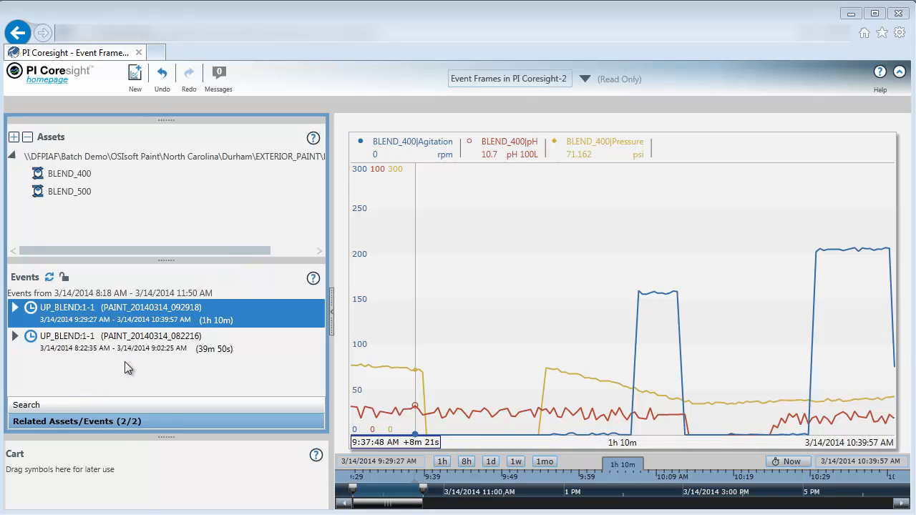
left_click(91, 406)
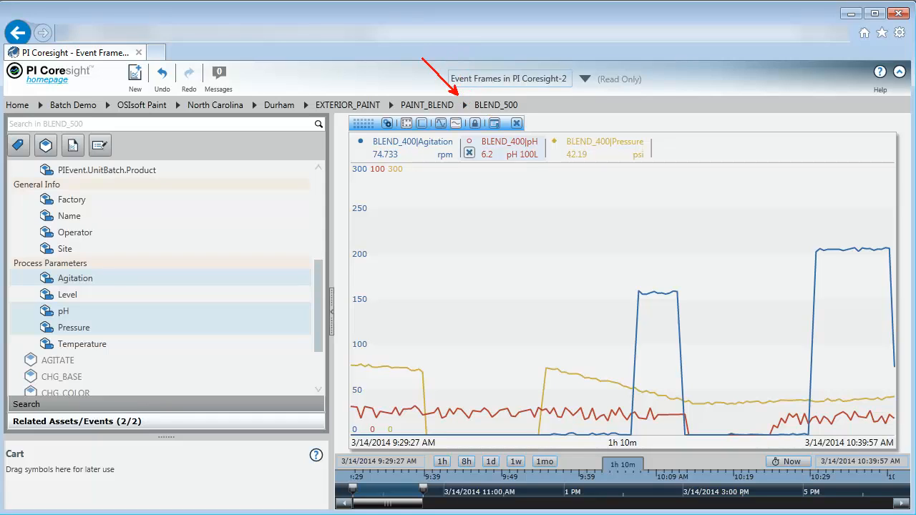
left_click_drag(99, 261, 135, 223)
Add Agitation, pH and Pressure as a new trend above the BLEND_400 trend.
left_click(96, 277)
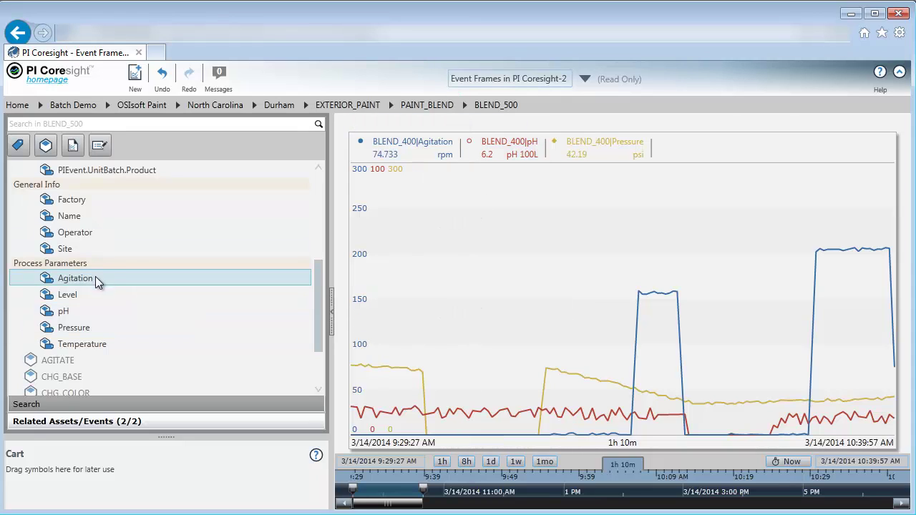
left_click(75, 312, "ctrl")
left_click(74, 330, "ctrl")
left_click_drag(92, 322, 426, 124)
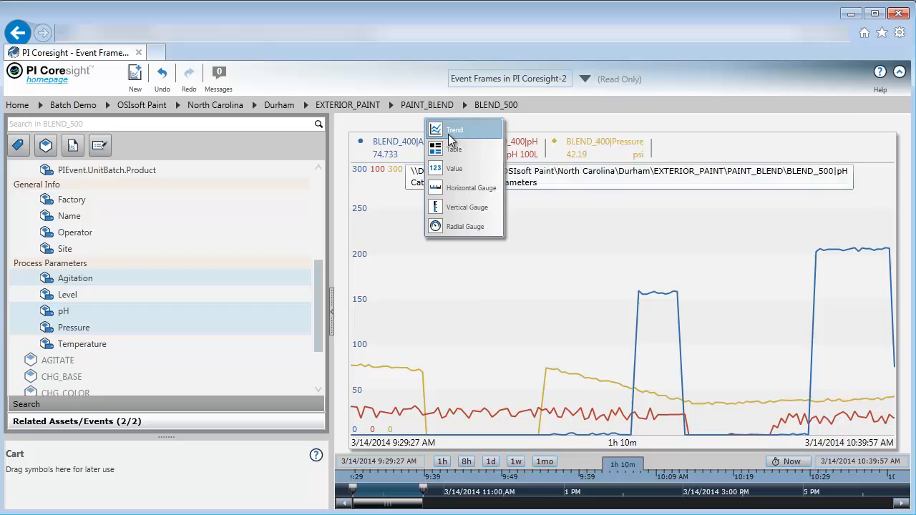
left_click(450, 136)
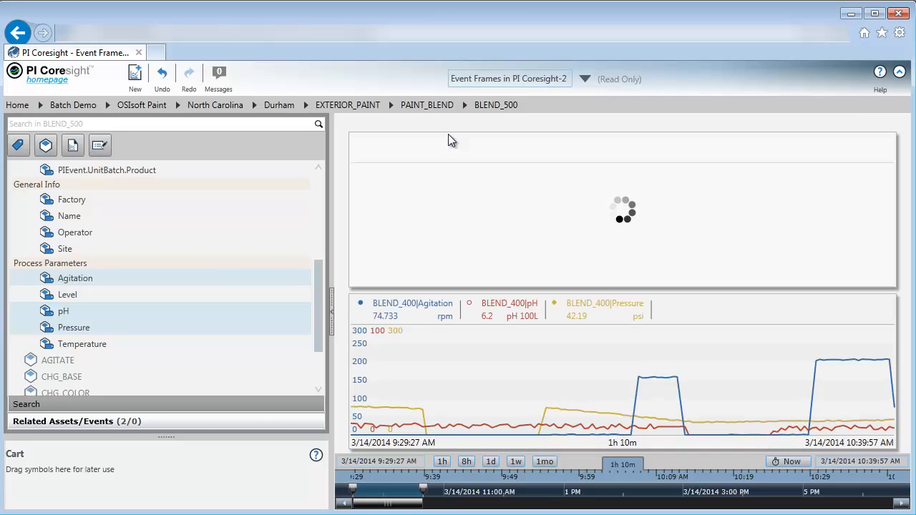
left_click_drag(366, 154, 428, 158)
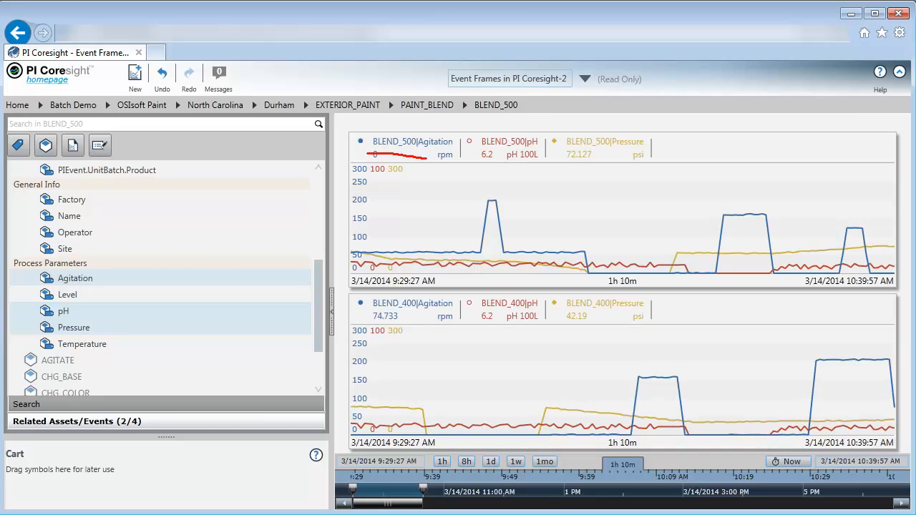
left_click_drag(375, 315, 423, 315)
left_click_drag(355, 294, 421, 295)
left_click_drag(369, 451, 428, 448)
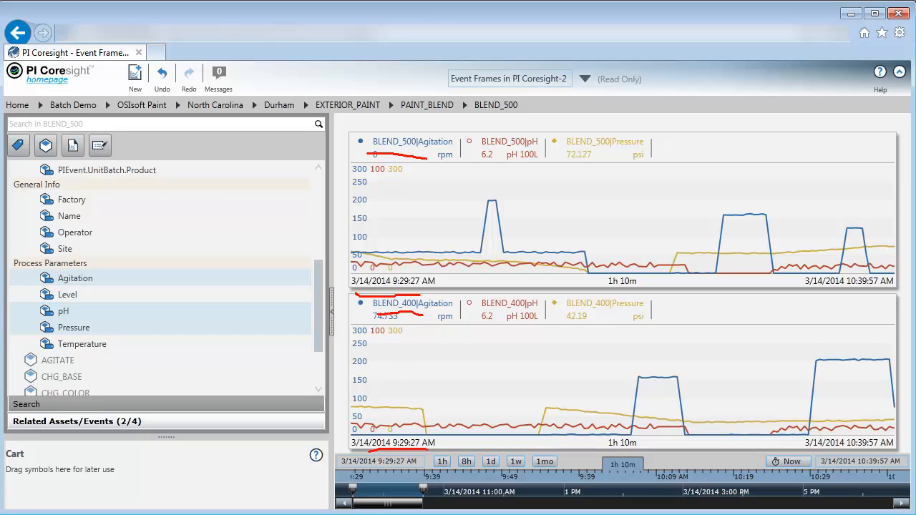
left_click_drag(833, 296, 881, 300)
left_click_drag(843, 453, 879, 454)
left_click_drag(141, 421, 197, 386)
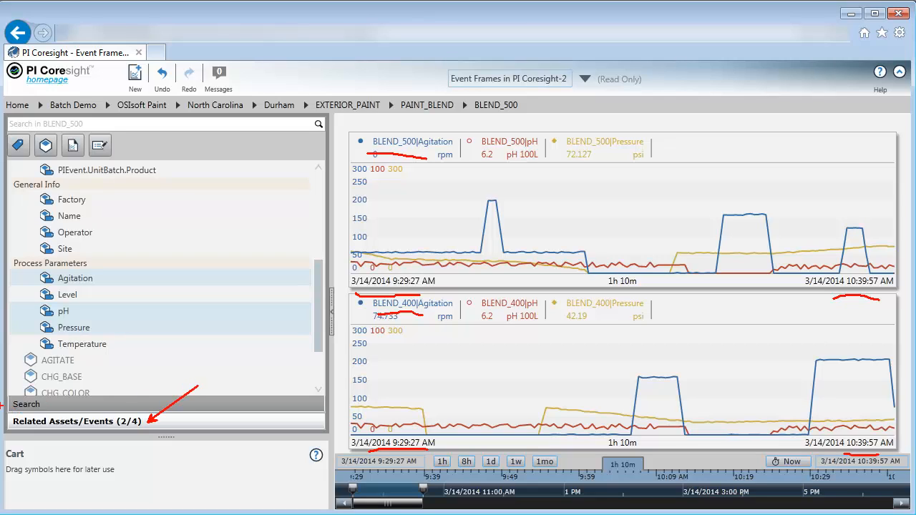
left_click_drag(4, 411, 6, 413)
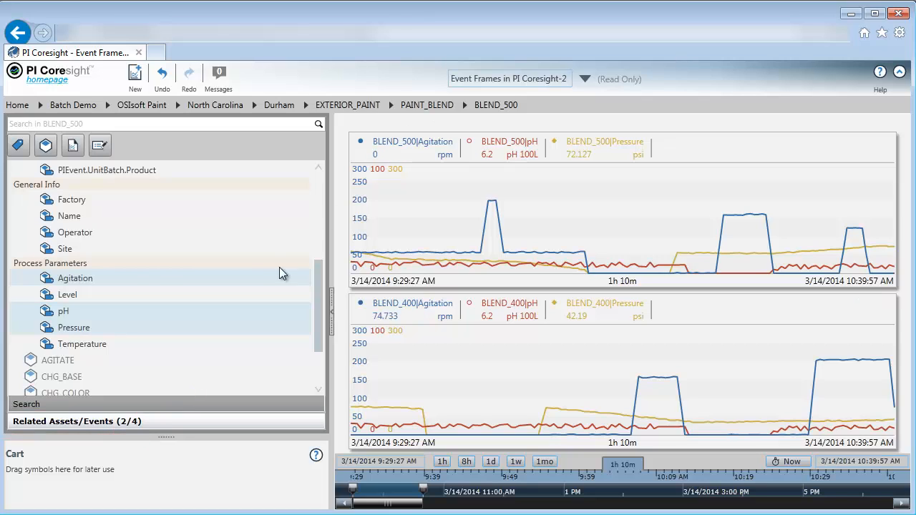
Expand event PAINT_20140314_092951 and its Assets node, revealing BLEND_500.
left_click(118, 422)
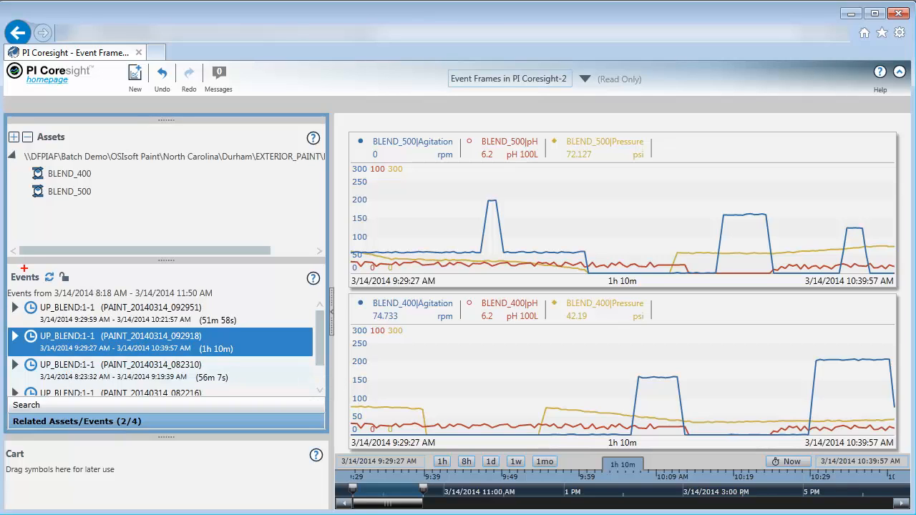
left_click_drag(9, 263, 9, 141)
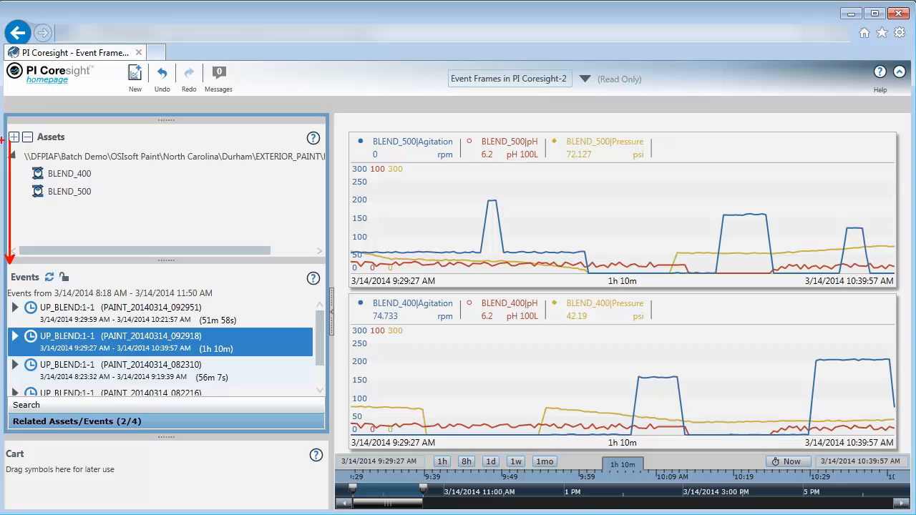
key("Escape")
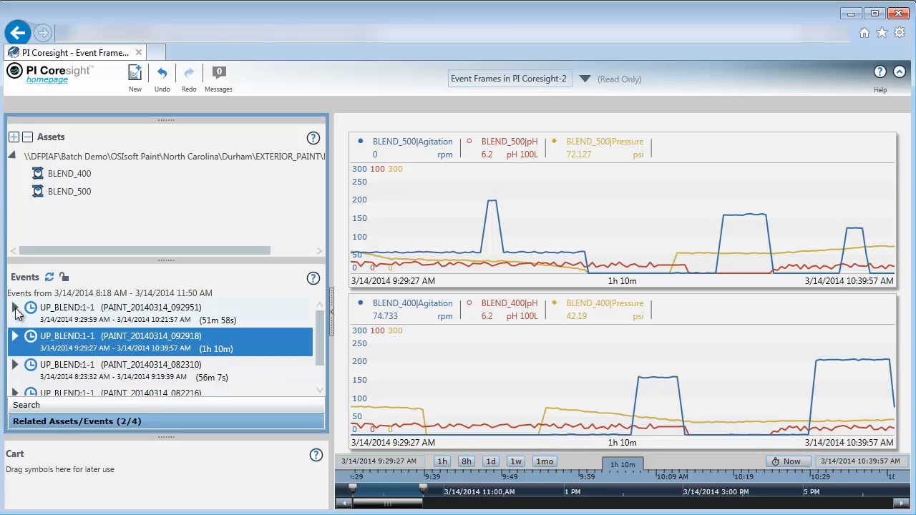
left_click(15, 309)
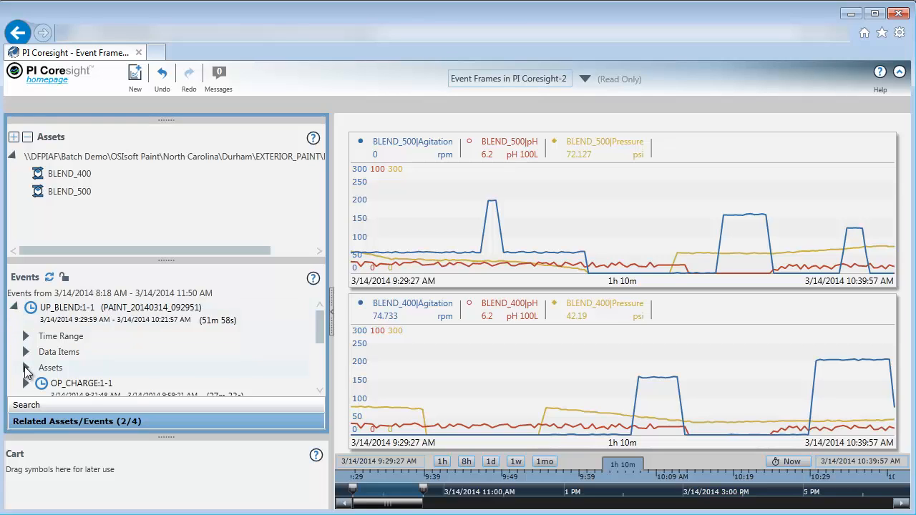
left_click(26, 368)
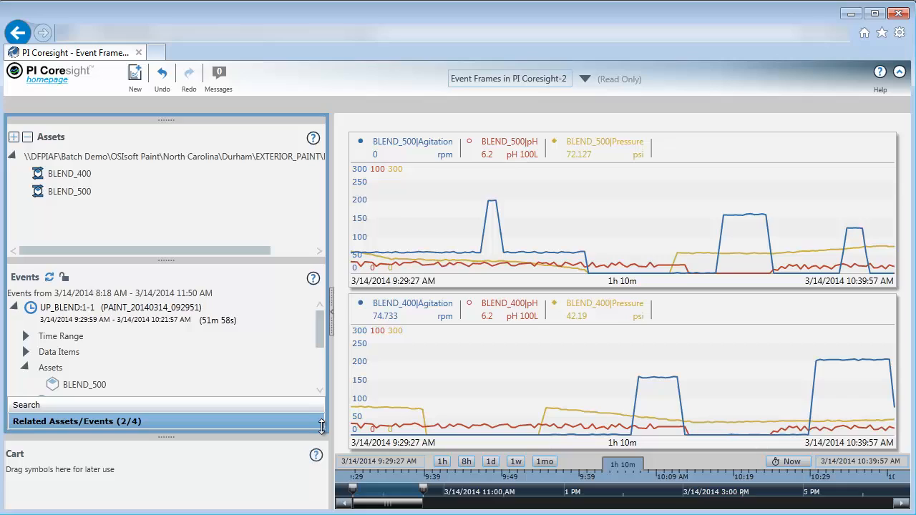
left_click(320, 390)
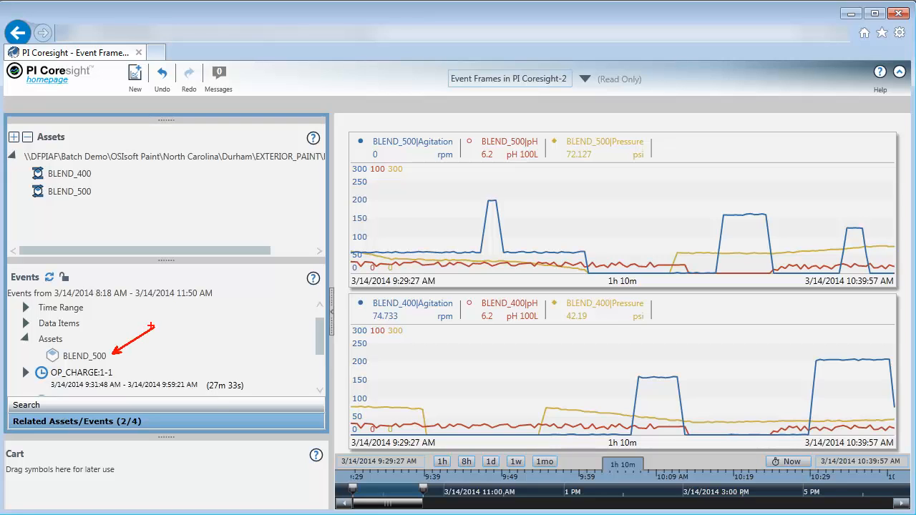
Collapse the first event and expand PAINT_20140314_092918 with its Assets node showing BLEND_400.
left_click(320, 306)
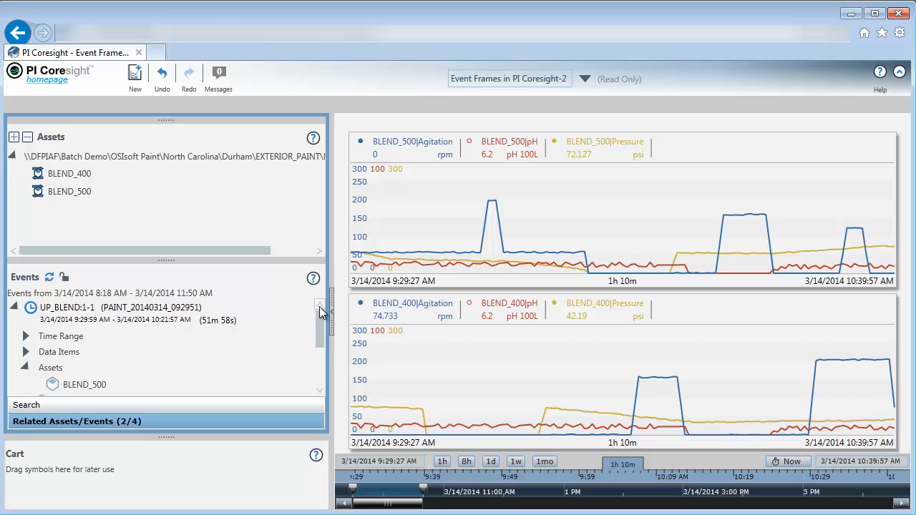
left_click(14, 307)
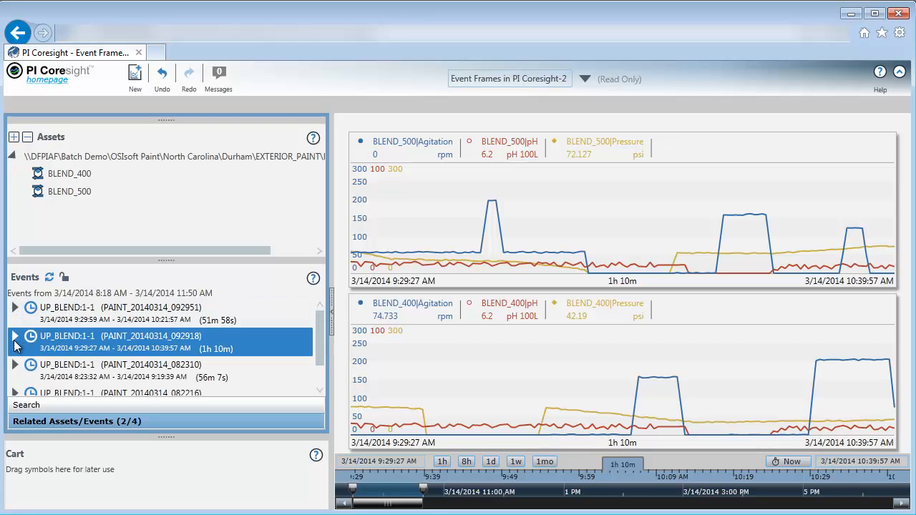
left_click(14, 337)
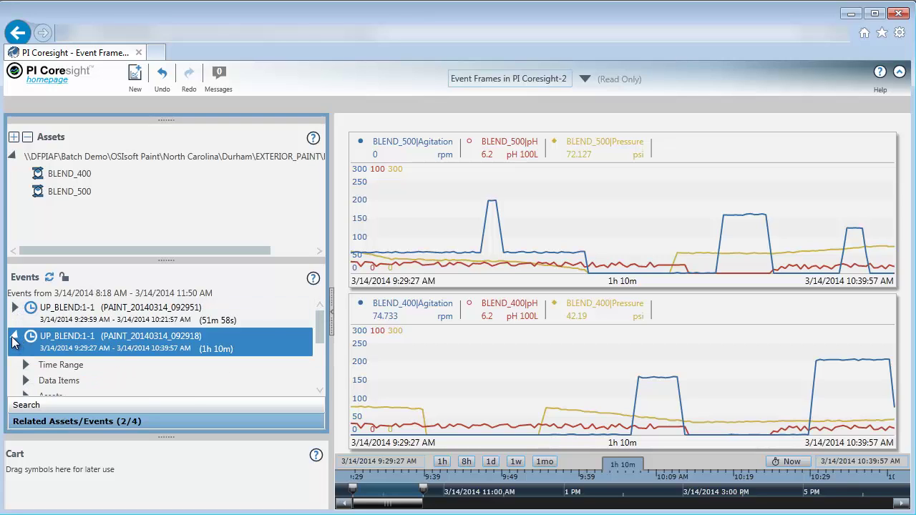
left_click(320, 391)
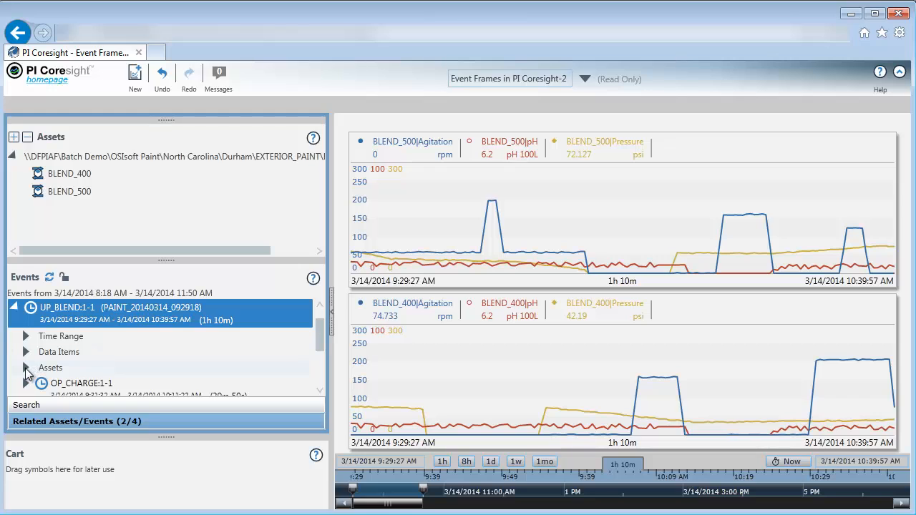
left_click(25, 368)
left_click(320, 391)
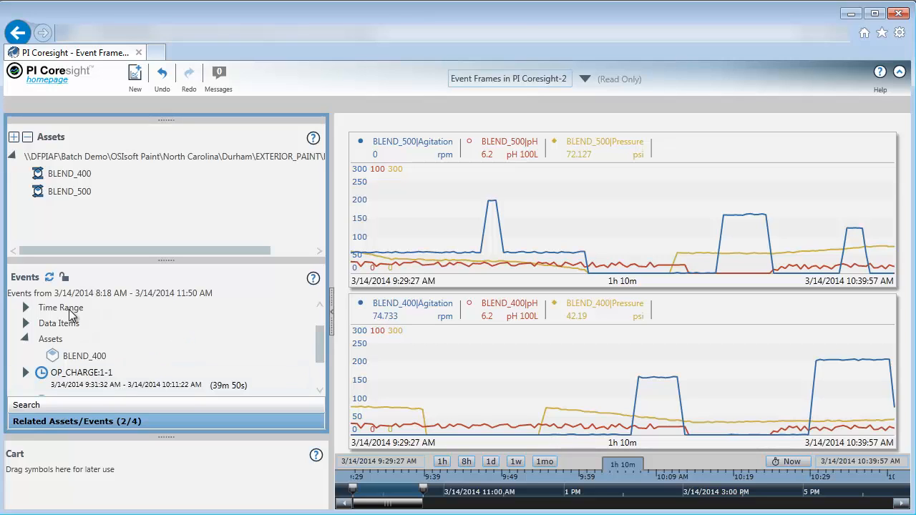
Drag that event's Time Range onto the lower BLEND_400 trend to lock it.
left_click(320, 305)
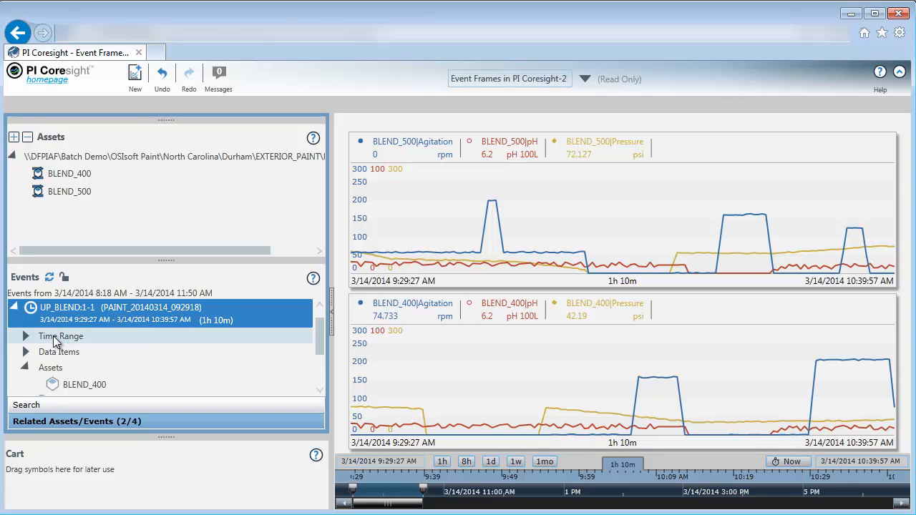
left_click_drag(57, 341, 403, 358)
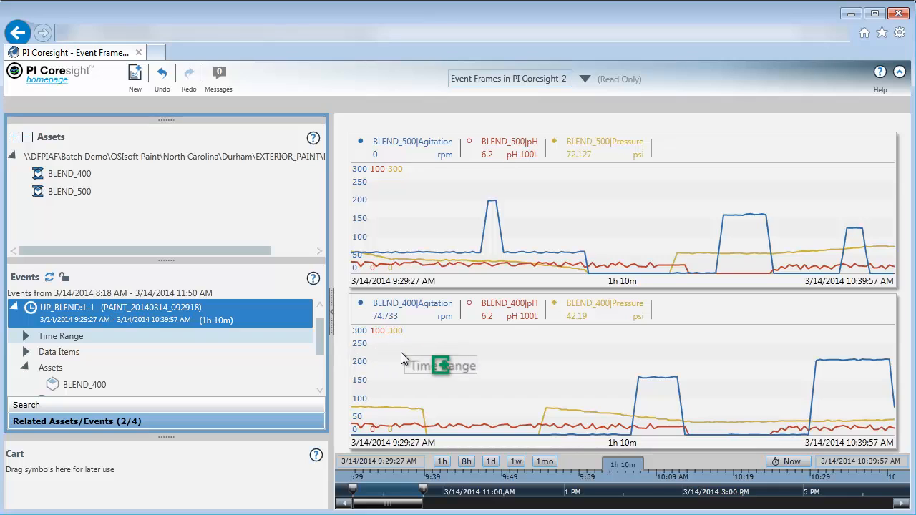
left_click_drag(402, 353, 400, 352)
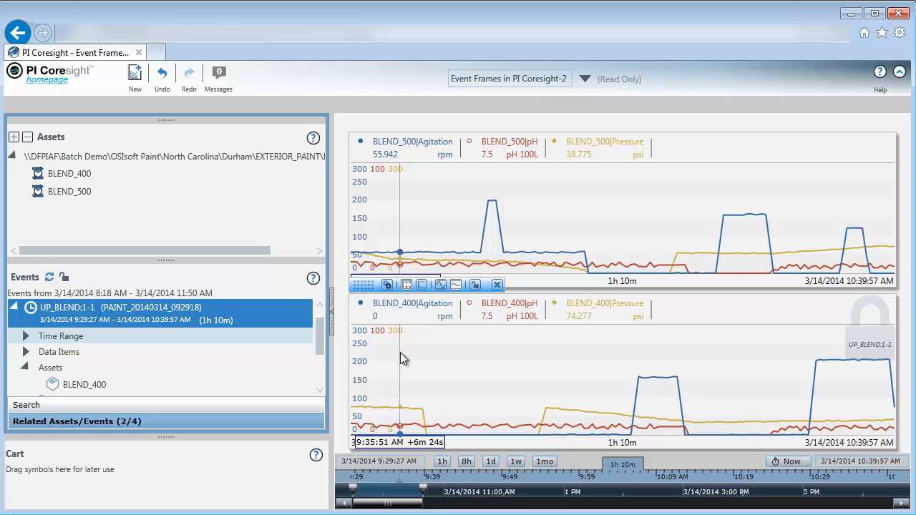
Expand the Time Range node, showing 3/14/2014 9:29:27 AM to 10:39:57 AM matching the locked trend.
left_click(25, 336)
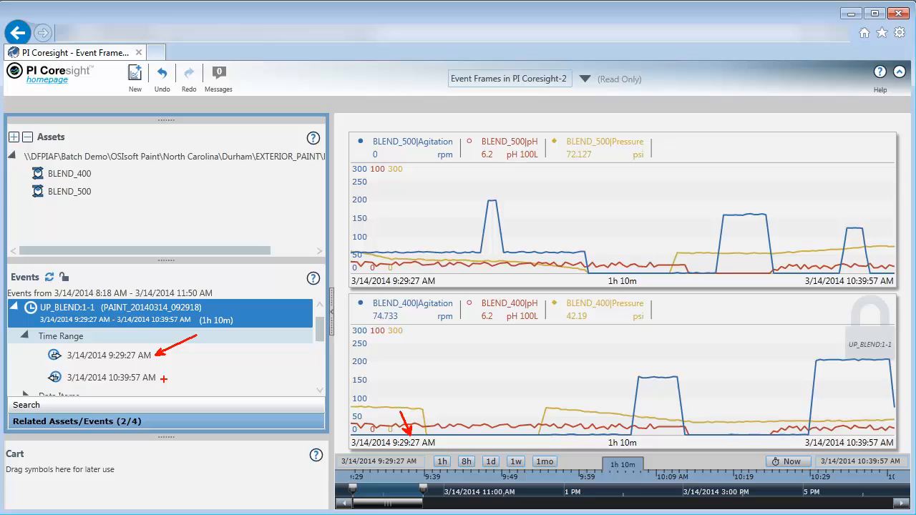
left_click_drag(163, 378, 203, 378)
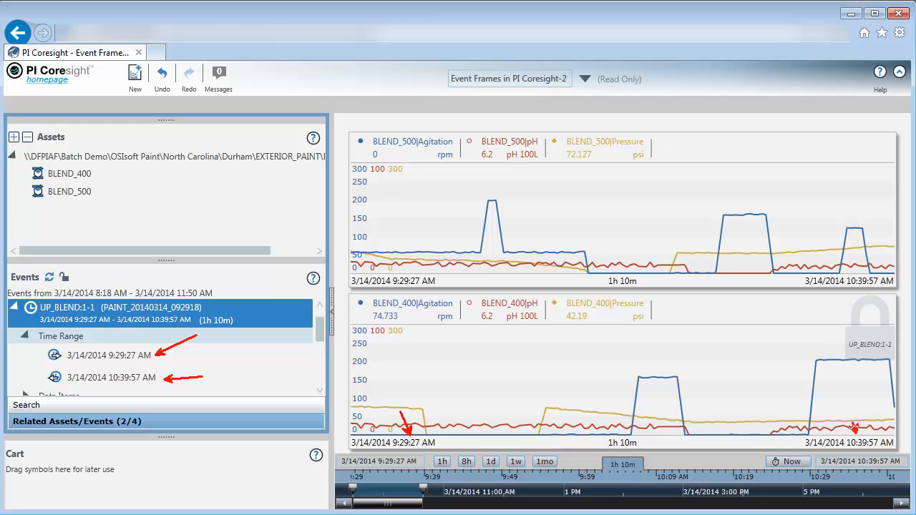
left_click_drag(854, 429, 841, 408)
left_click_drag(822, 296, 905, 369)
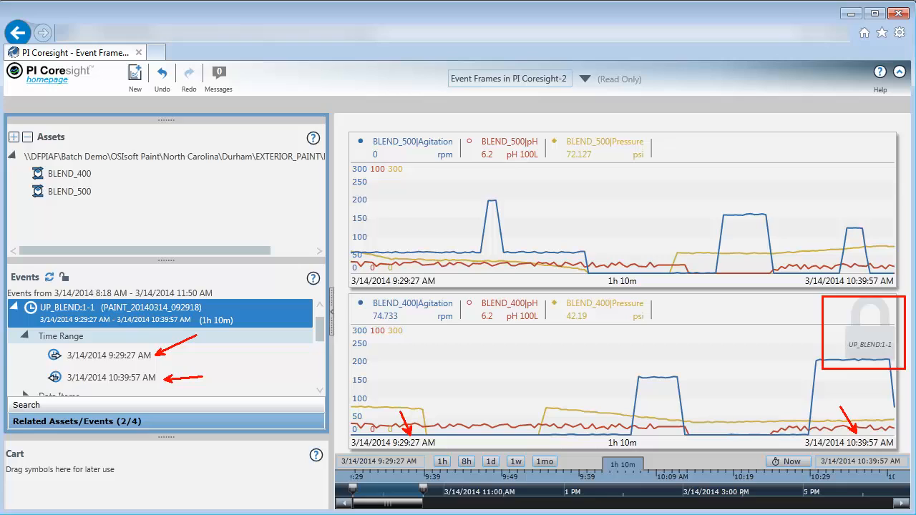
key("Escape")
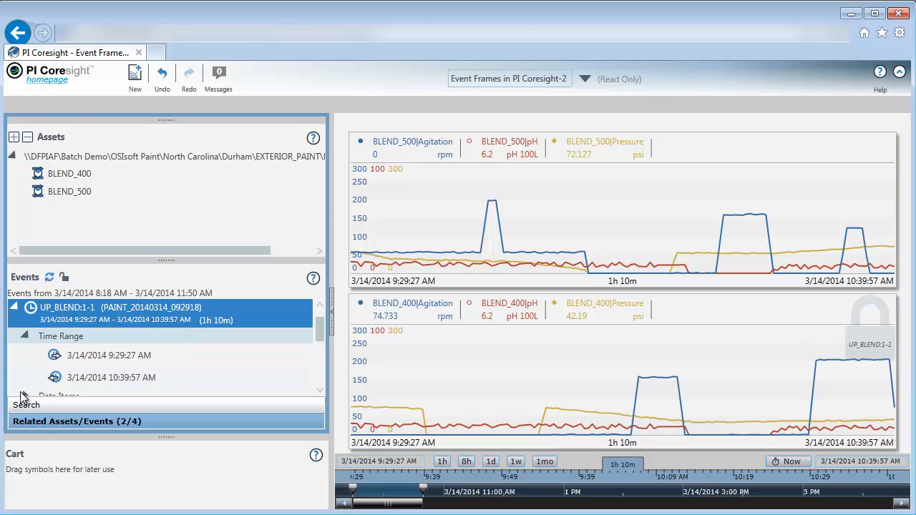
Lock the upper BLEND_500 trend to the first event's Time Range, 9:29:59 to 10:21:57 AM.
left_click(14, 309)
left_click(320, 303)
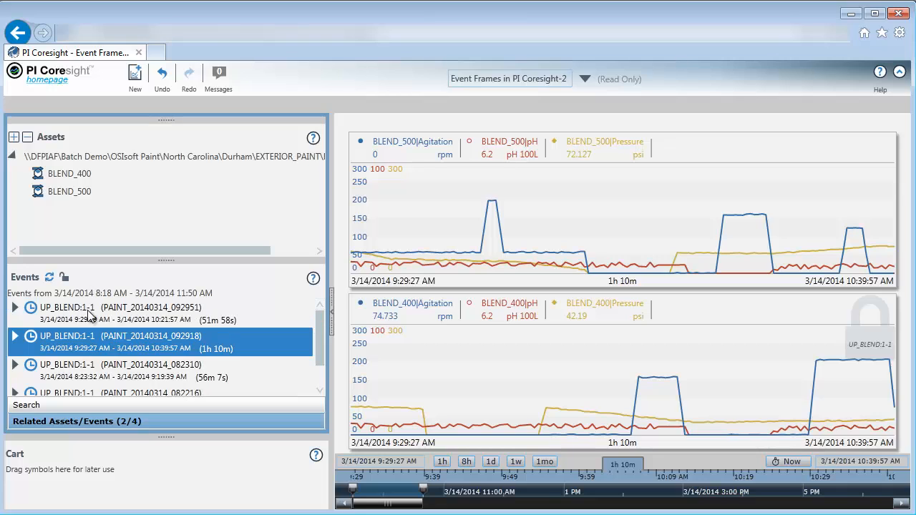
left_click(13, 308)
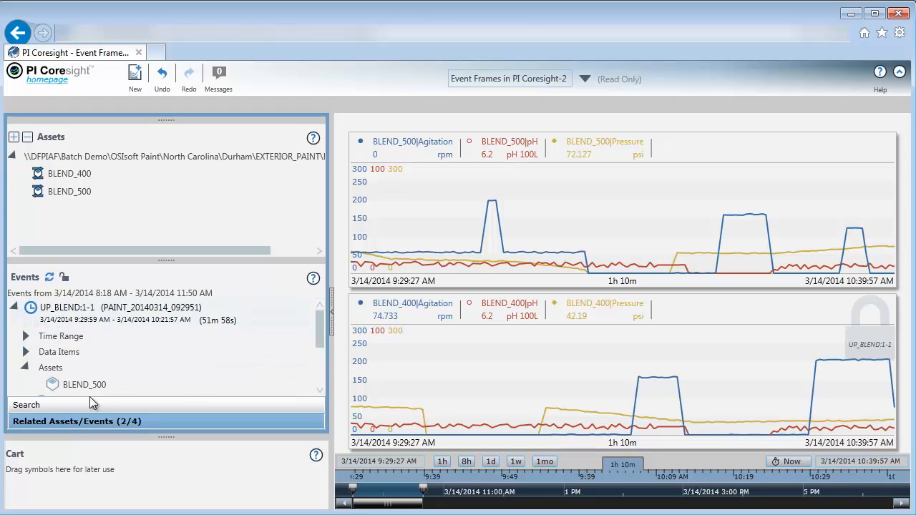
left_click_drag(62, 336, 587, 210)
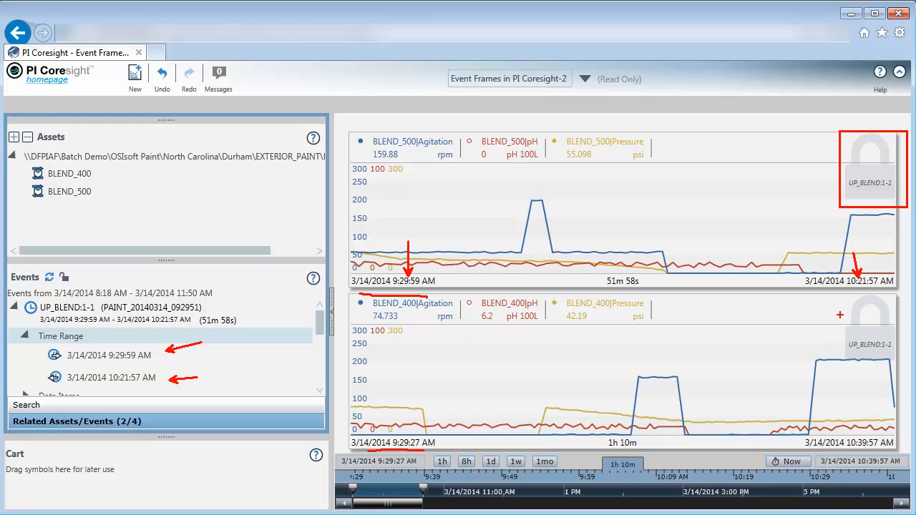
left_click_drag(796, 292, 873, 292)
left_click_drag(829, 454, 895, 451)
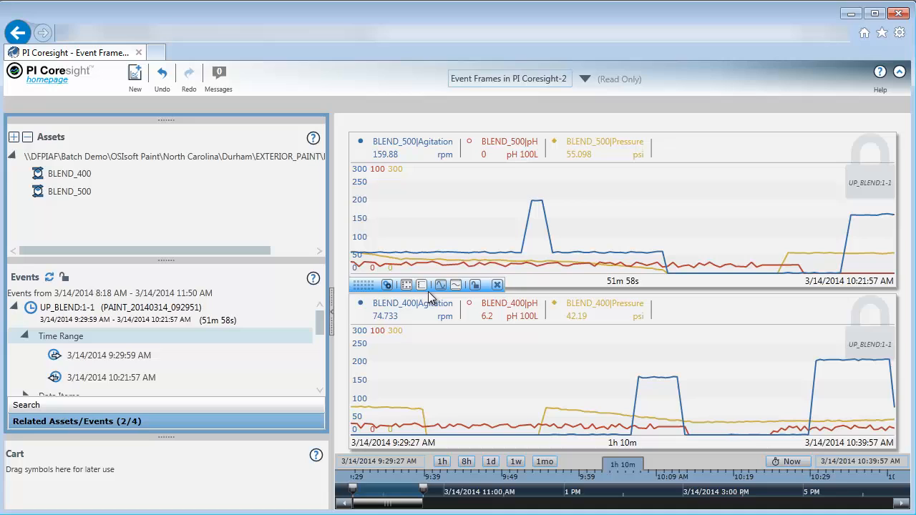
Remove the lower BLEND_400 trend from the display.
left_click(499, 285)
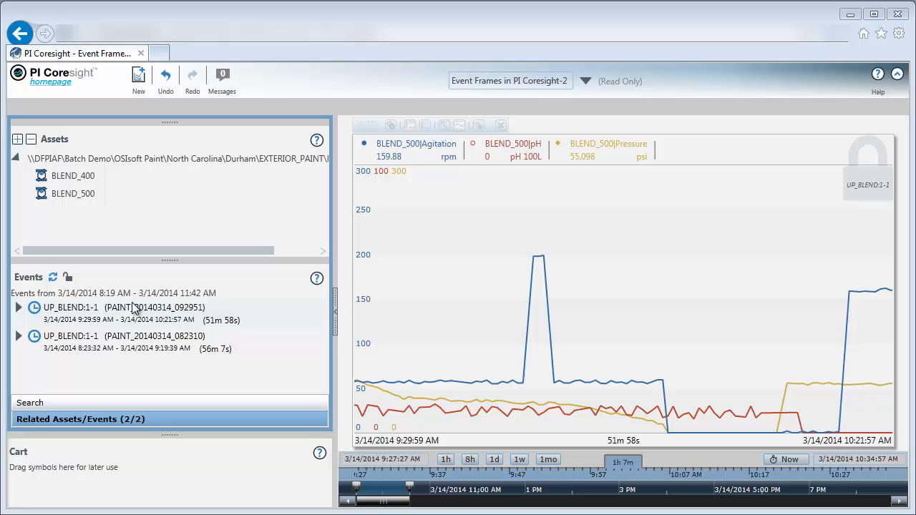
Drop the first UP_BLEND:1-1 event onto the trend as a row of Value tiles.
left_click(81, 312)
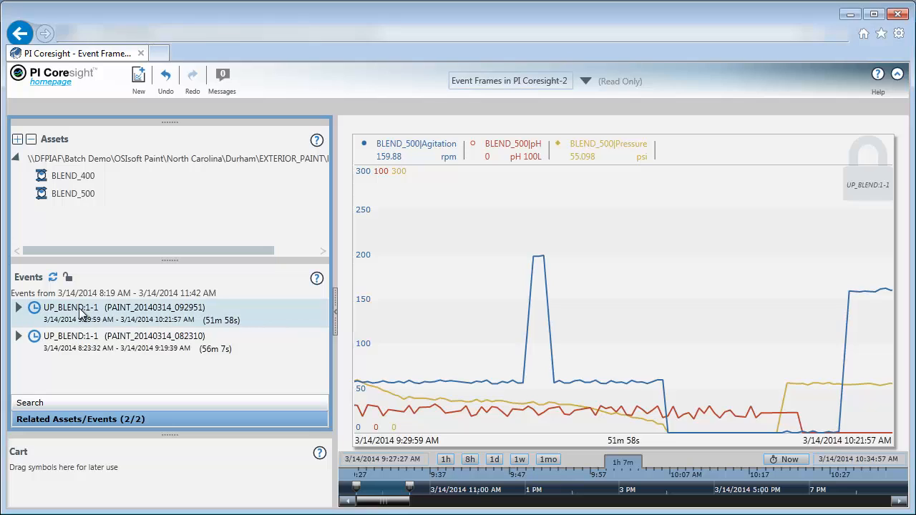
left_click_drag(81, 313, 448, 132)
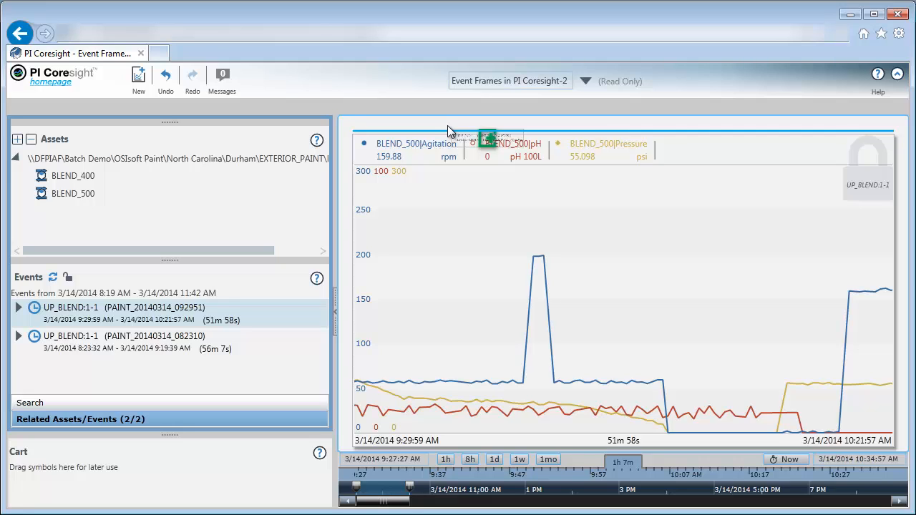
left_click_drag(449, 131, 451, 129)
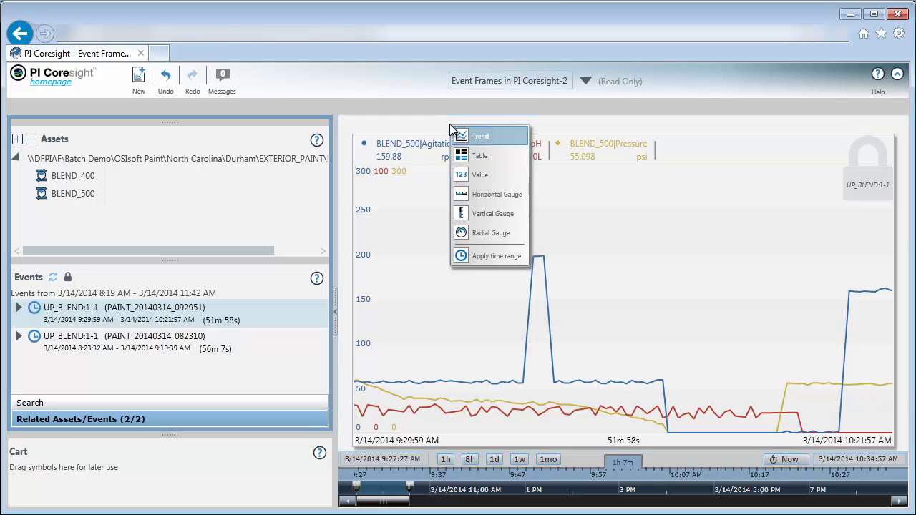
left_click(483, 178)
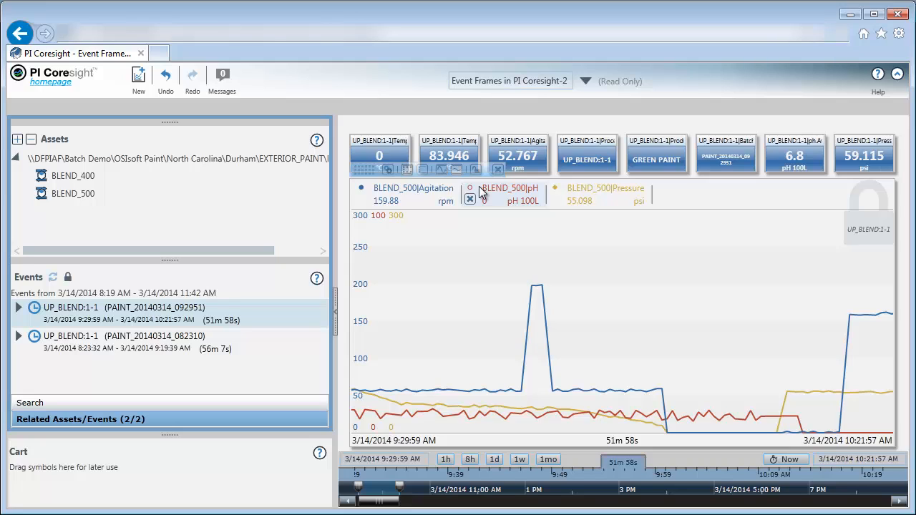
Expand the event's Data Items, listing Temp.Min, Temp.Max, Agitation.Avg and Procedure values.
left_click(18, 309)
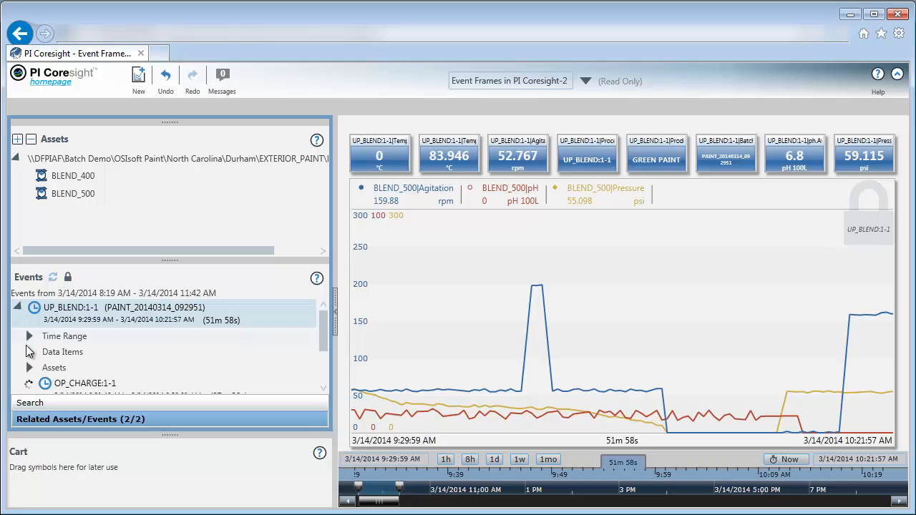
left_click(29, 353)
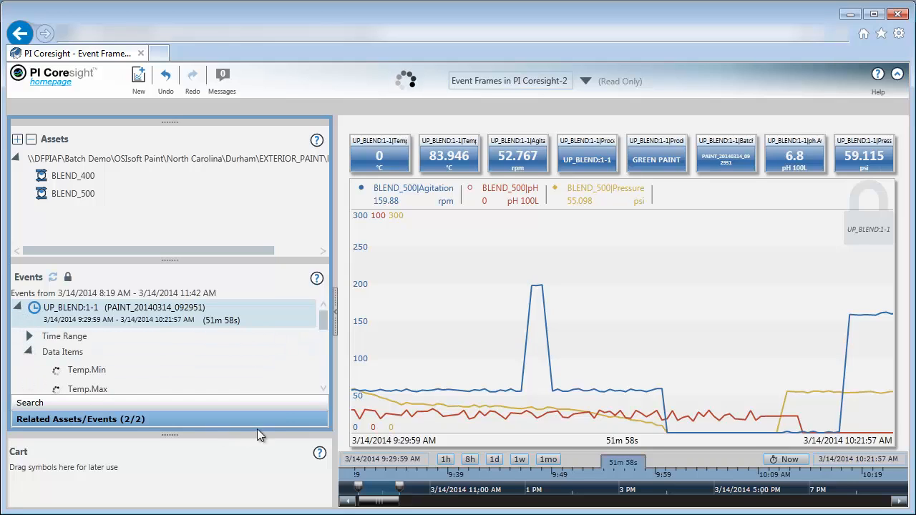
left_click(323, 389)
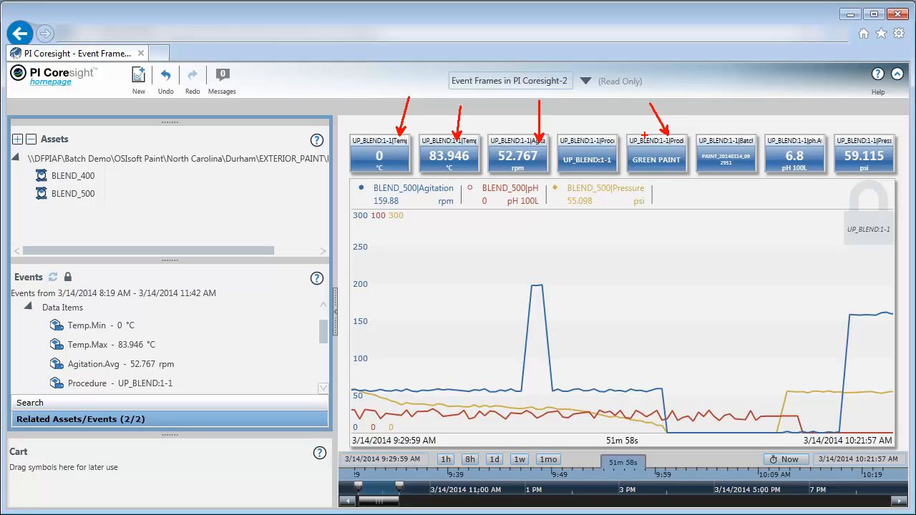
left_click_drag(355, 475, 416, 470)
left_click_drag(835, 478, 915, 463)
left_click_drag(811, 120, 834, 185)
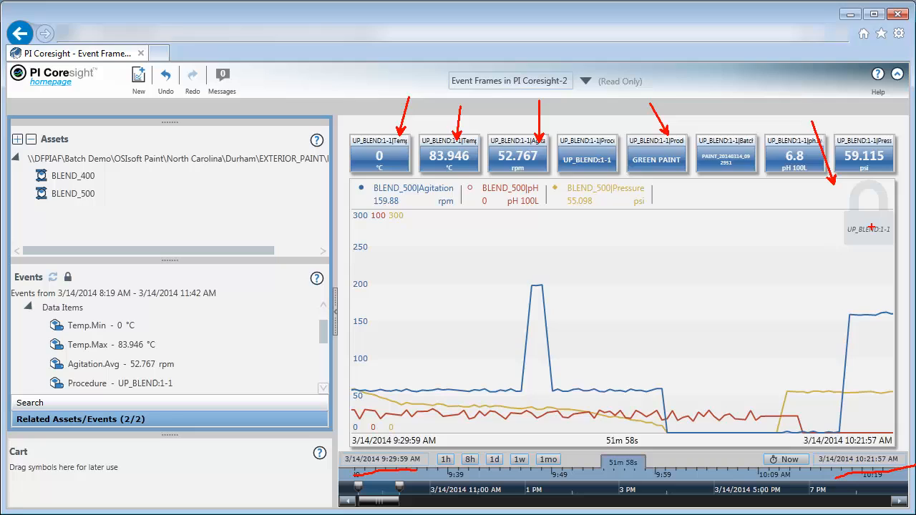
left_click_drag(363, 172, 505, 172)
left_click_drag(570, 174, 610, 174)
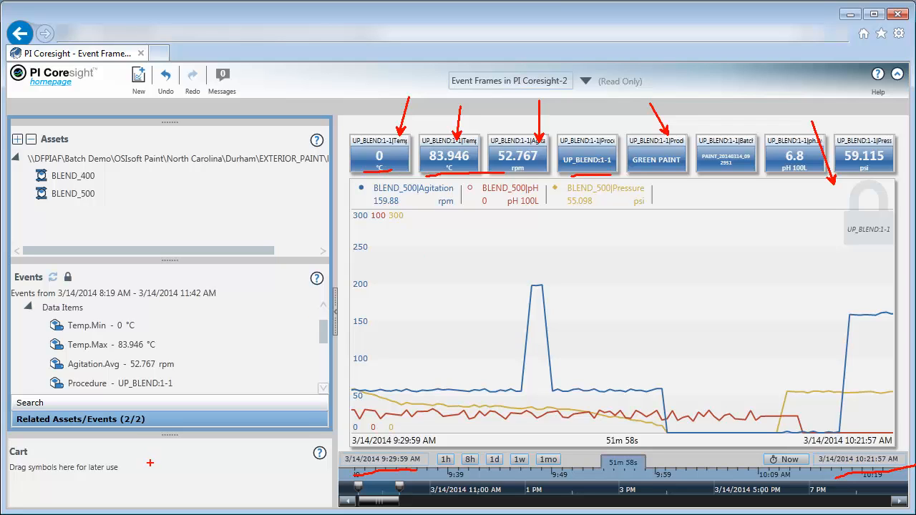
In the second window, delete the BLEND_500 trend and add UP_BLEND:1-1 Value tiles above BLEND_400.
key("Escape")
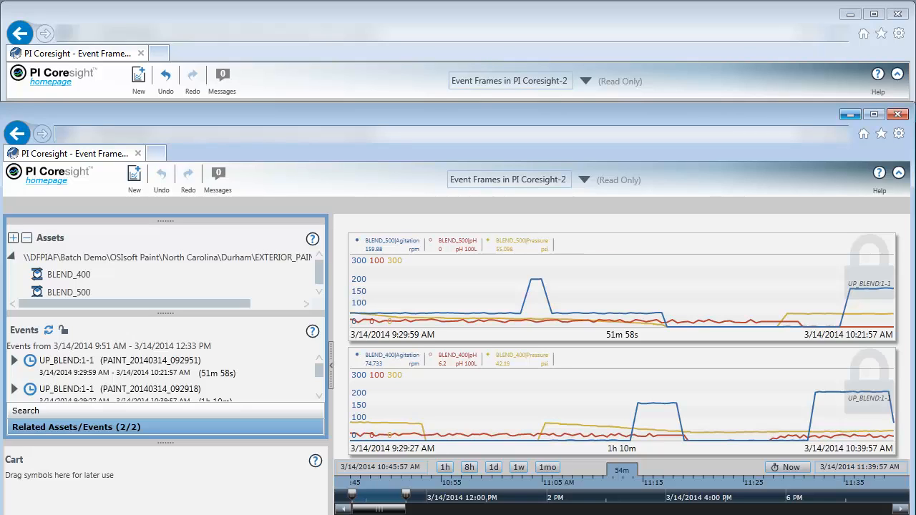
mouse_move(622, 286)
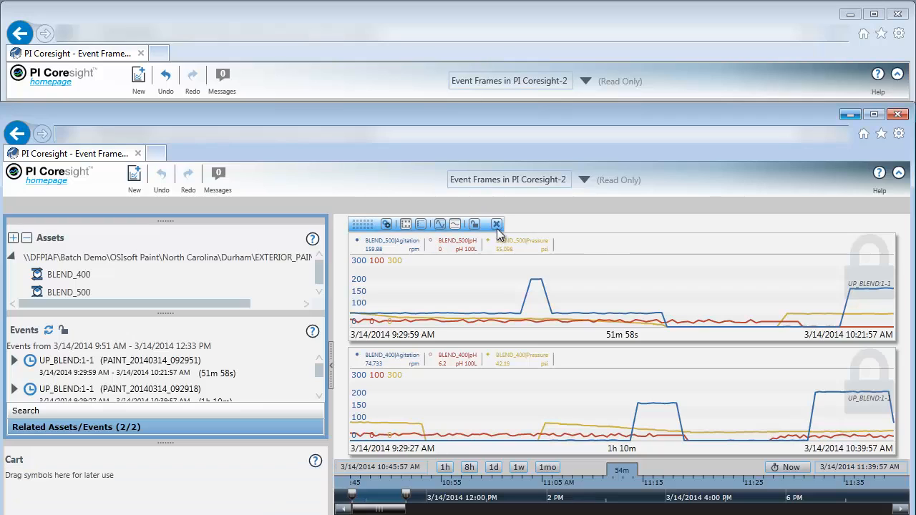
left_click(497, 224)
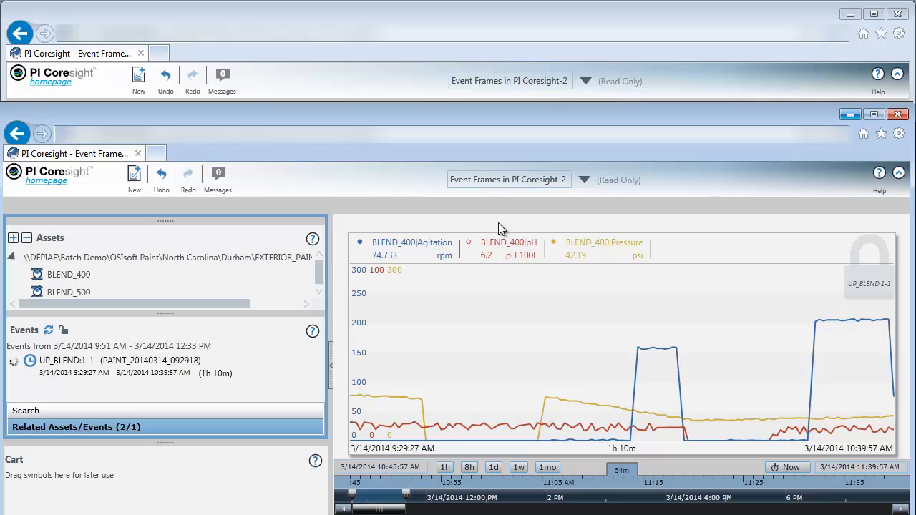
left_click_drag(48, 377, 453, 236)
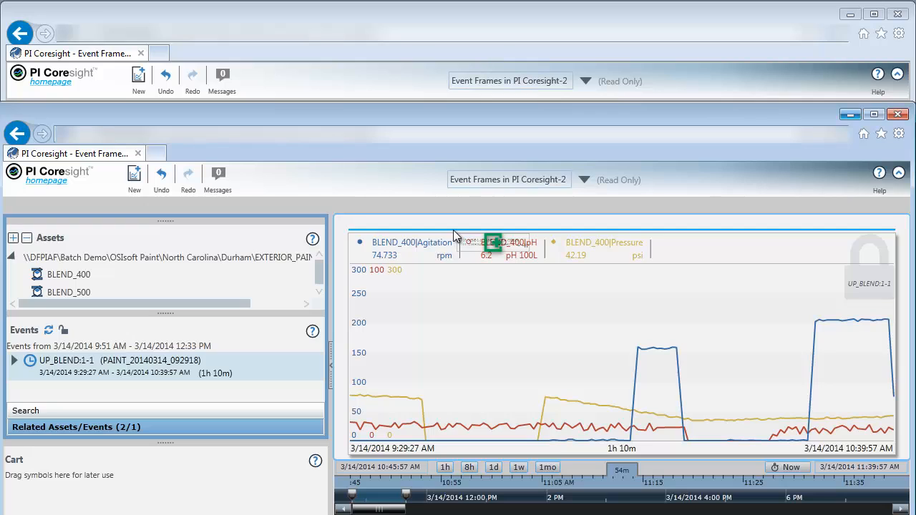
left_click_drag(453, 234, 453, 236)
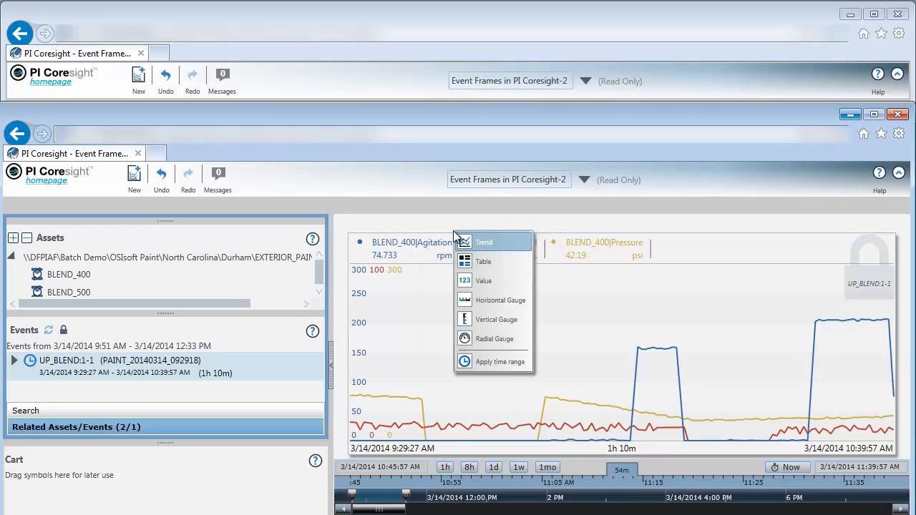
left_click(482, 281)
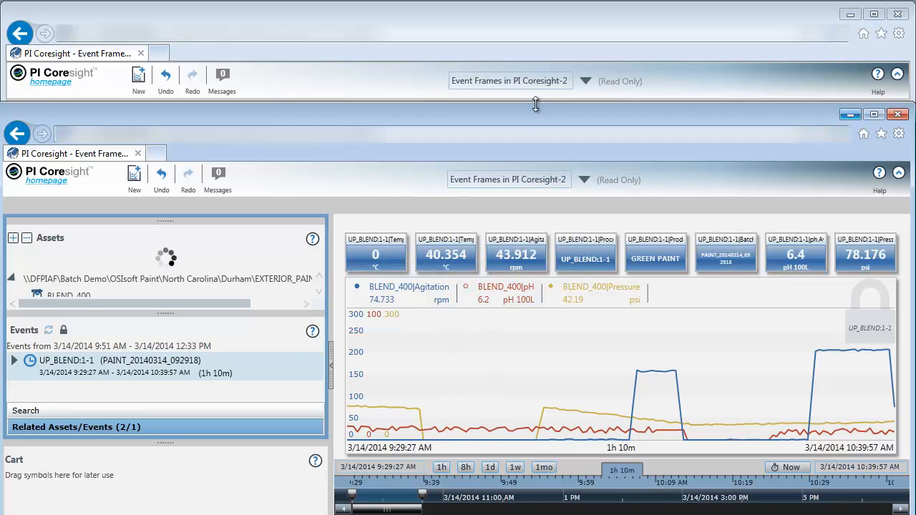
Arrange the two windows so both tile rows, 83.946 °C and 40.354 °C, show together.
left_click_drag(535, 105, 536, 195)
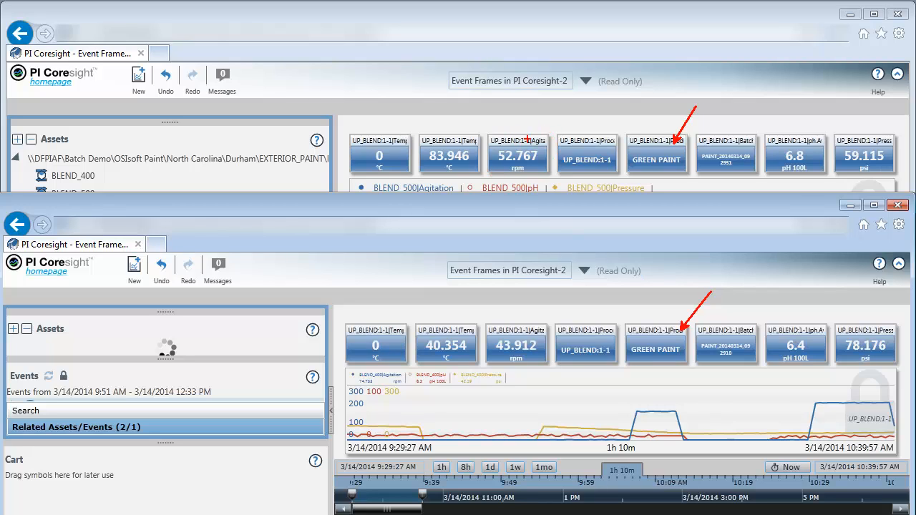
left_click_drag(530, 139, 526, 98)
left_click_drag(538, 329, 567, 307)
left_click_drag(421, 179, 461, 181)
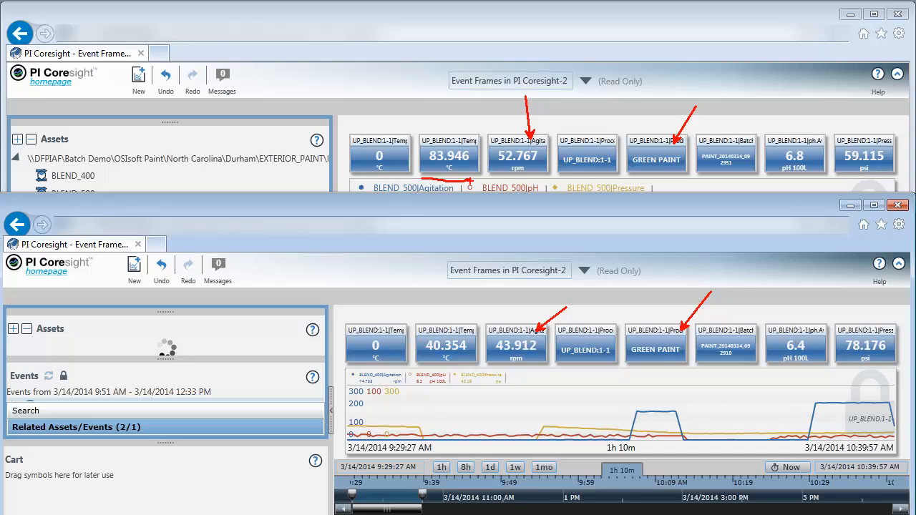
left_click_drag(423, 364, 466, 364)
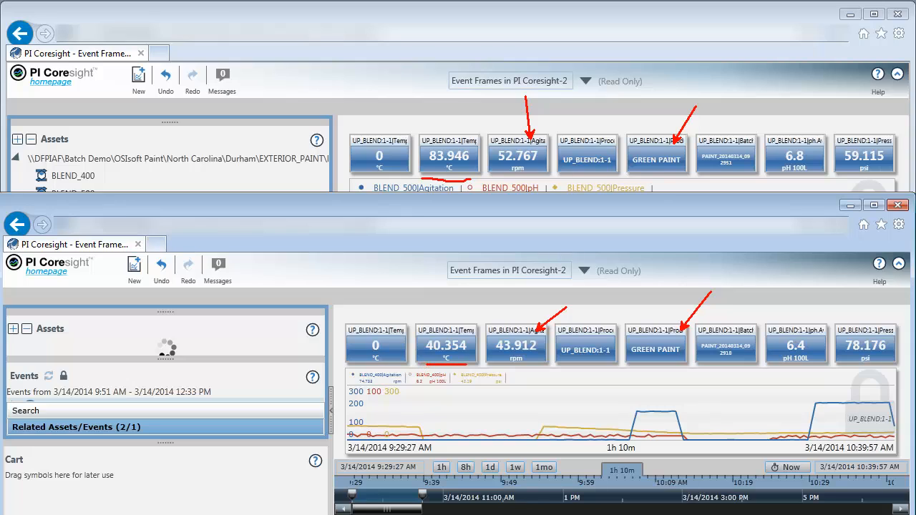